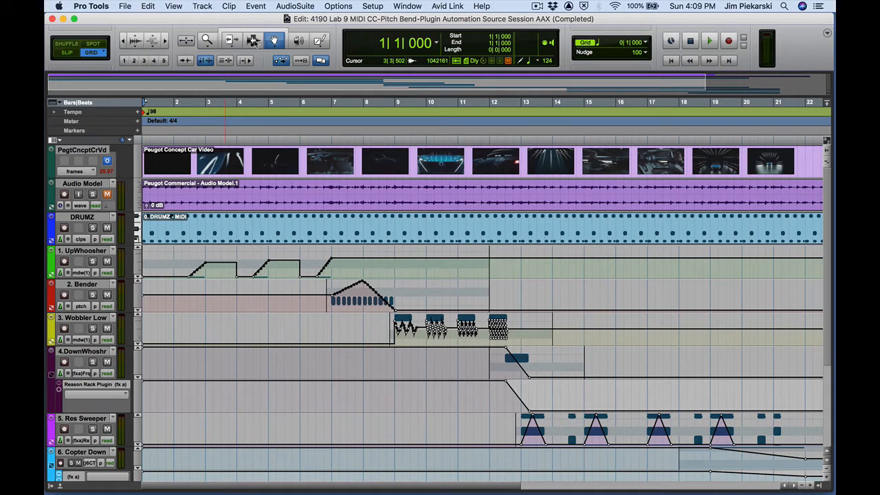
Step: Select the Pencil tool from the edit tools
{"action": "left_click", "coordinate": [253, 41]}
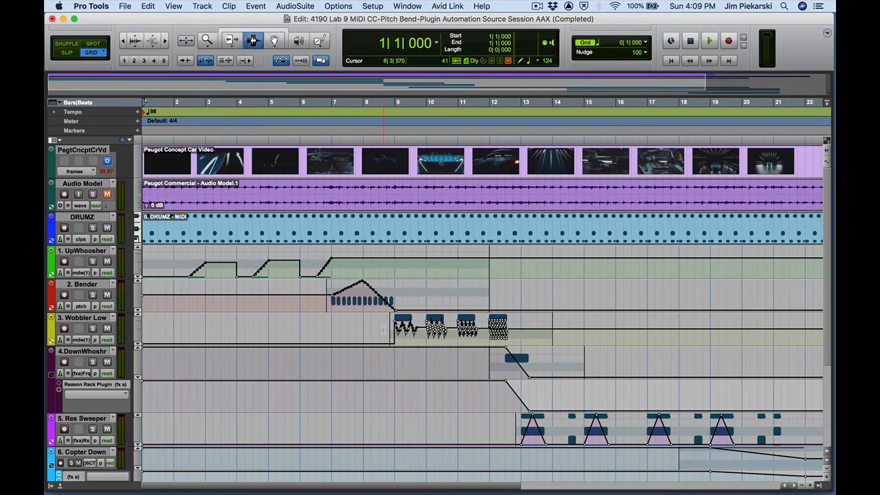
{"action": "left_click", "coordinate": [320, 41]}
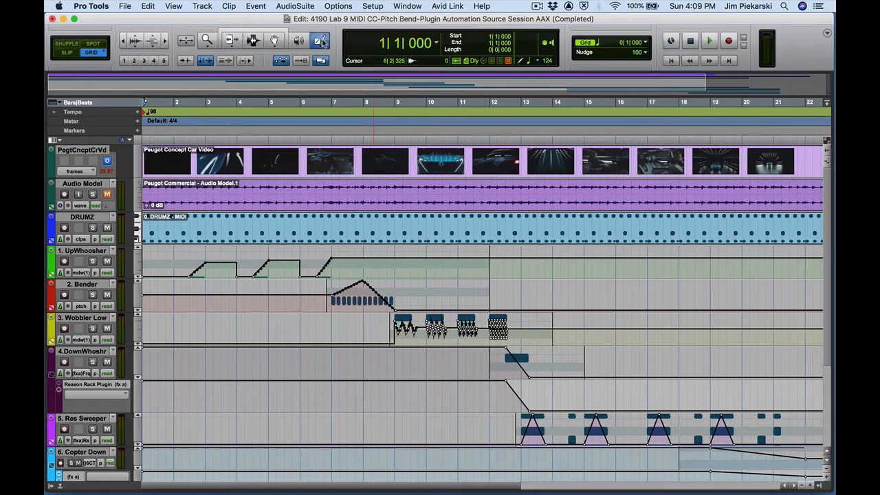
{"action": "left_click", "coordinate": [274, 40]}
{"action": "left_click", "coordinate": [274, 40]}
{"action": "left_click", "coordinate": [327, 42]}
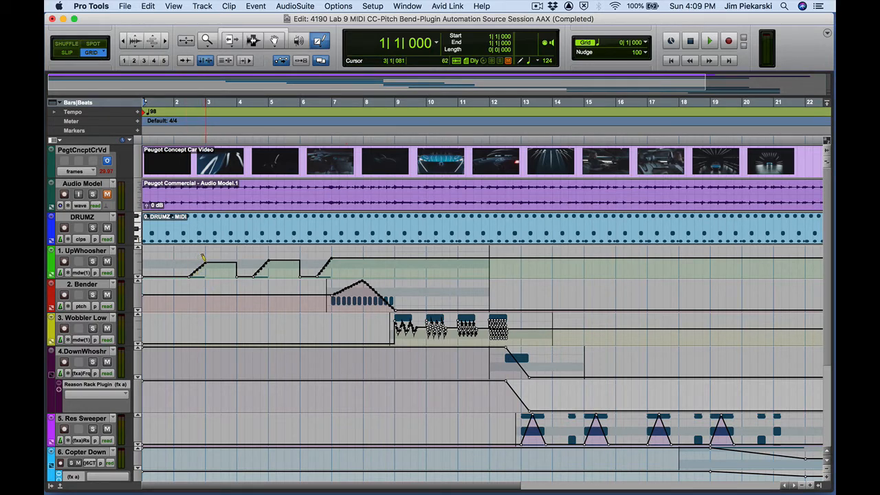
Step: Open the Video window
{"action": "left_click", "coordinate": [645, 44]}
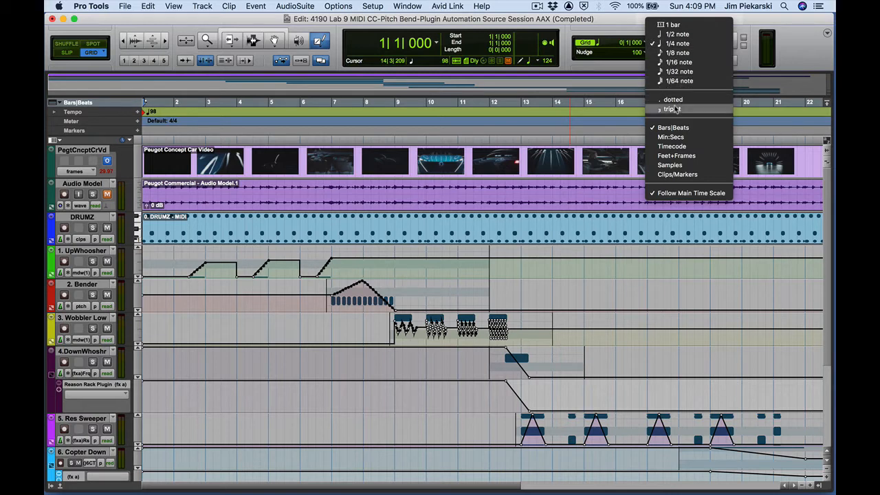
{"action": "left_click", "coordinate": [605, 24]}
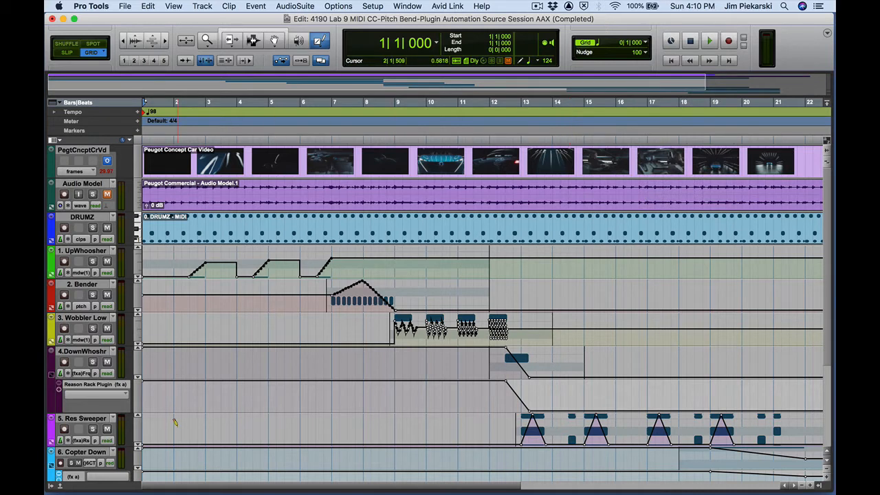
{"action": "left_click", "coordinate": [410, 6]}
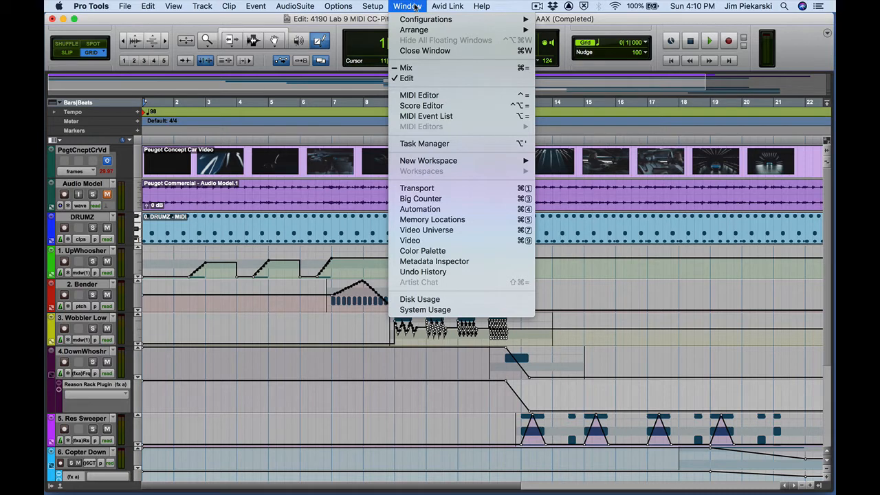
{"action": "left_click", "coordinate": [427, 240]}
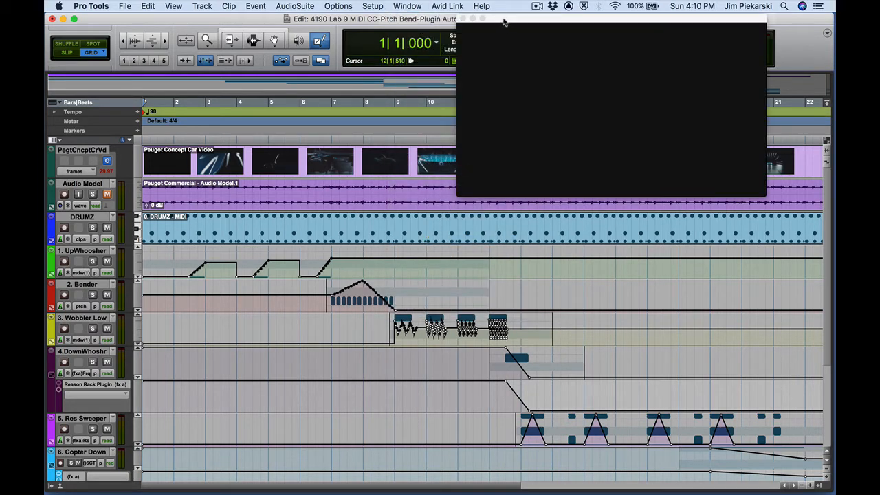
Step: Play back the session with the video, scrolling through the automation tracks, and stop playback
{"action": "key", "text": "space"}
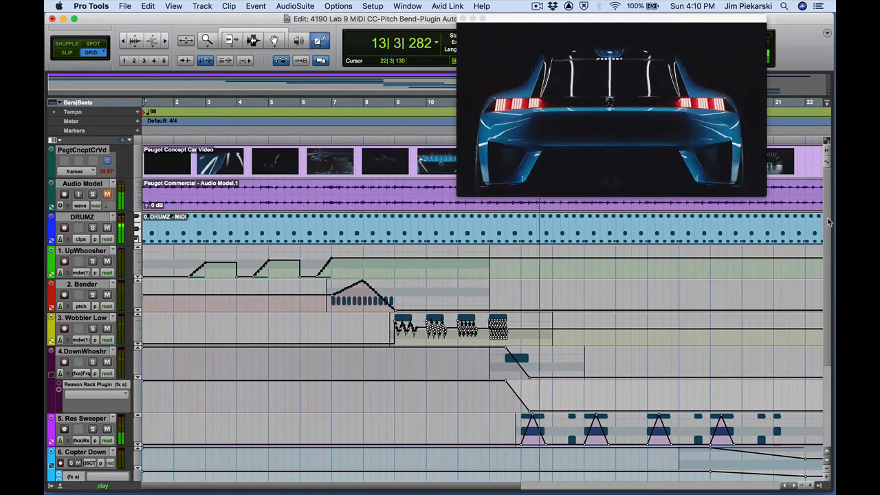
{"action": "left_click_drag", "start_coordinate": [829, 221], "coordinate": [833, 255]}
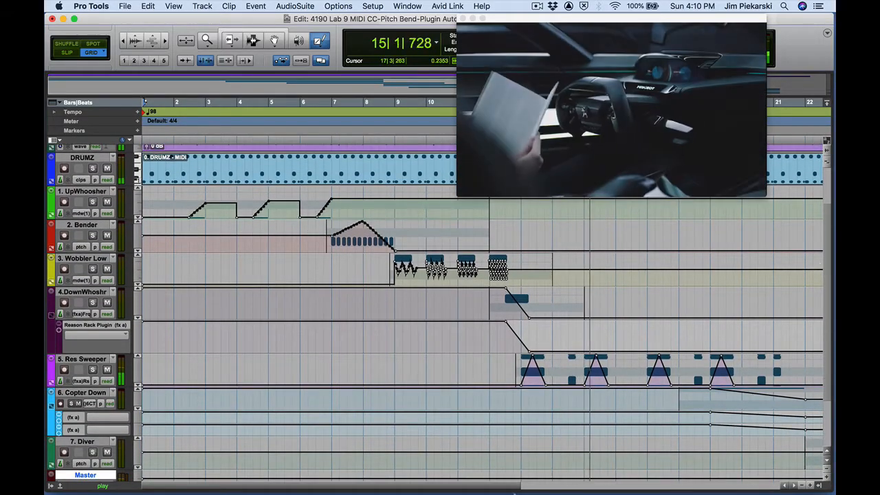
{"action": "left_click_drag", "start_coordinate": [495, 489], "coordinate": [578, 489]}
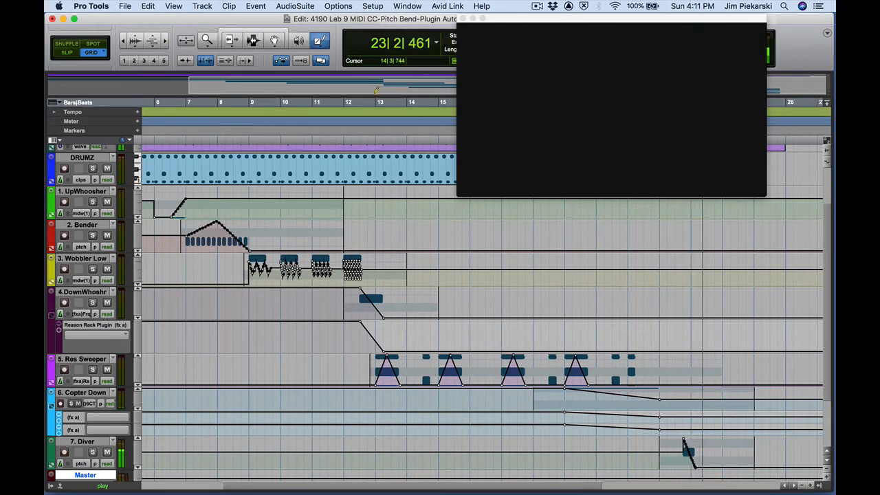
{"action": "left_click", "coordinate": [253, 40]}
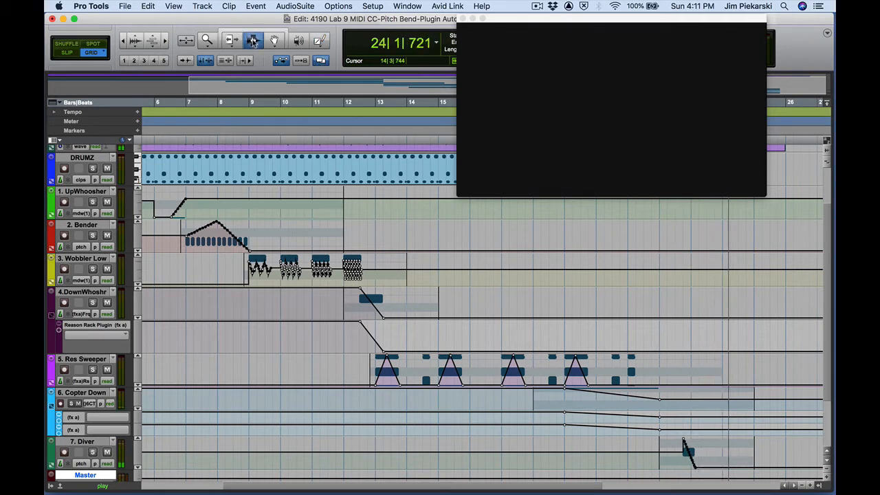
{"action": "key", "text": "space"}
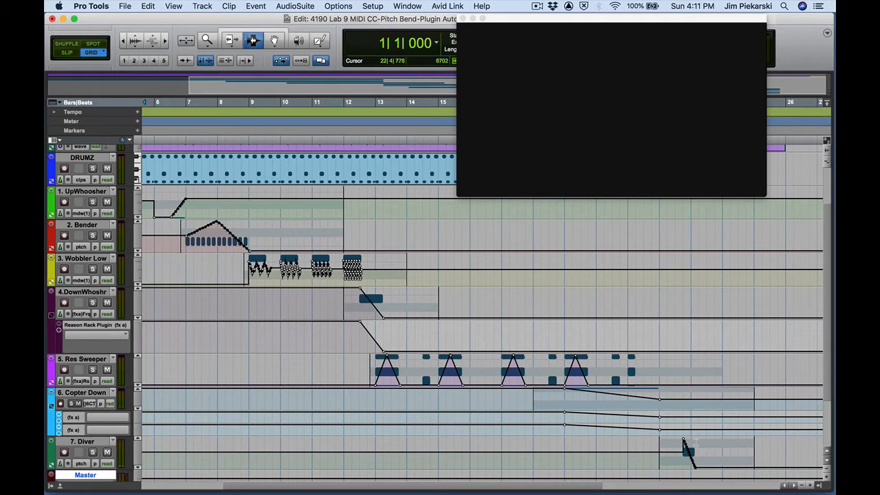
Step: Switch the main counter to Min:Secs
{"action": "left_click", "coordinate": [722, 461]}
{"action": "left_click", "coordinate": [435, 44]}
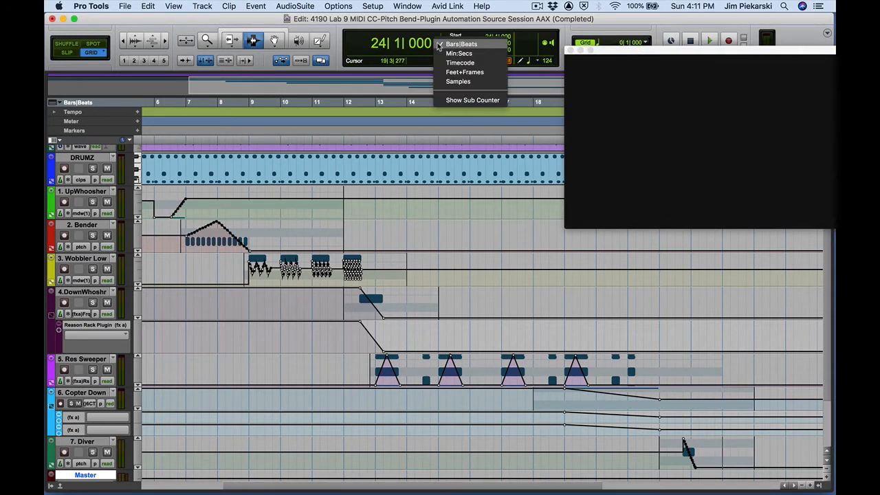
{"action": "left_click", "coordinate": [446, 51]}
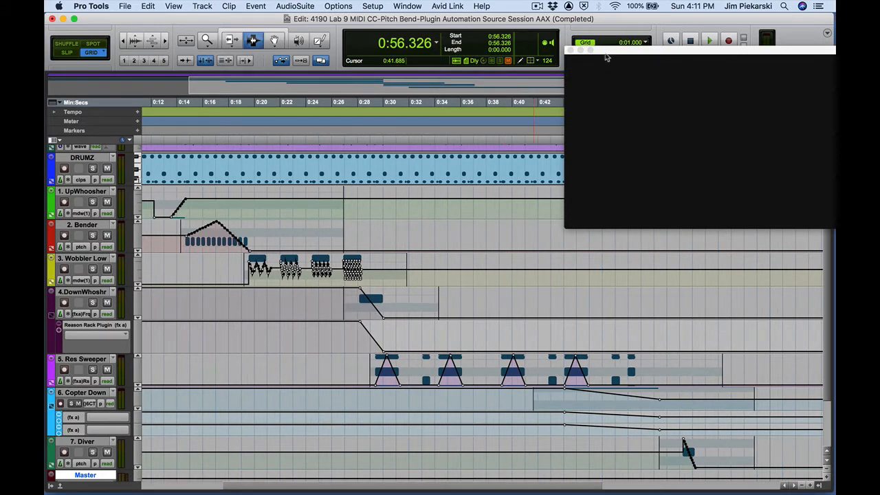
Step: Move the Video window below the counter display
{"action": "left_click_drag", "start_coordinate": [606, 54], "coordinate": [452, 82]}
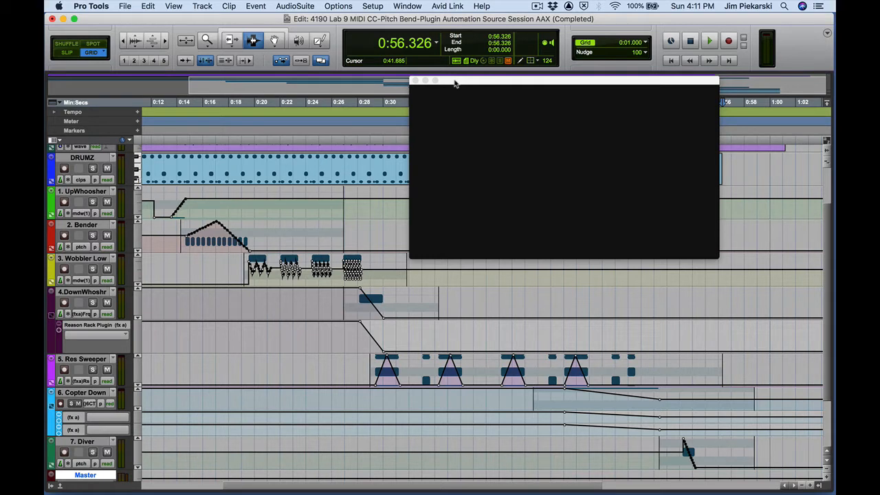
{"action": "left_click_drag", "start_coordinate": [454, 82], "coordinate": [453, 78]}
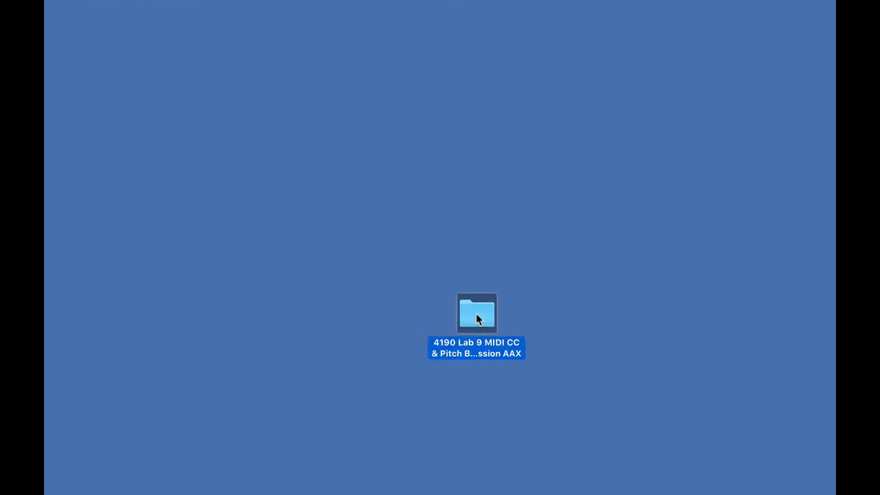
Step: In Finder, open the 4190 Lab 9 MIDI CC & Pitch Bend Source Session AAX folder and browse its files
{"action": "double_click", "coordinate": [476, 316]}
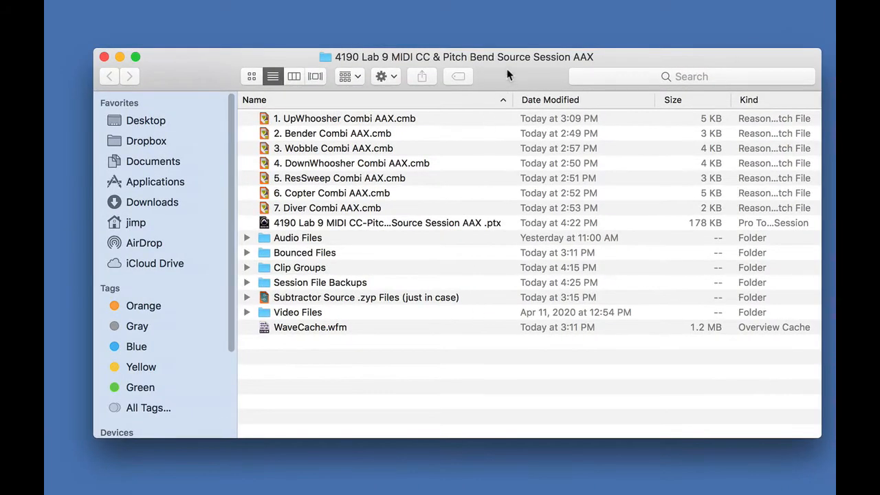
{"action": "left_click_drag", "start_coordinate": [508, 71], "coordinate": [485, 63]}
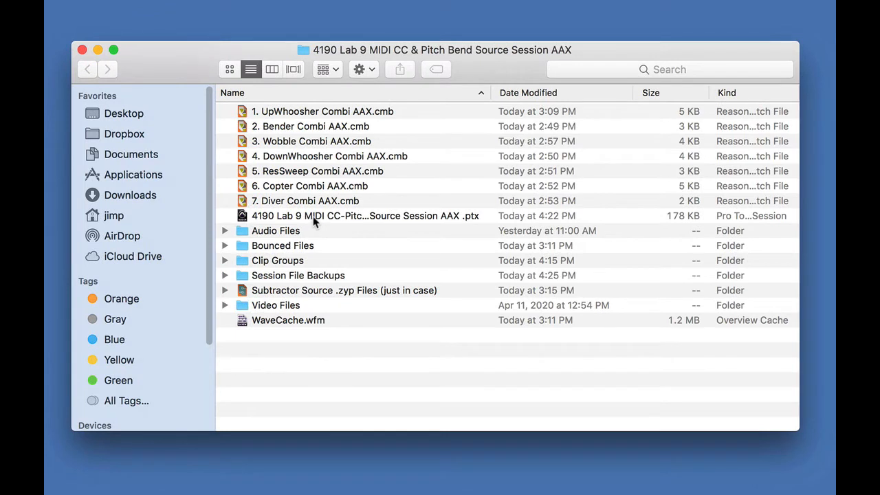
{"action": "left_click", "coordinate": [245, 216]}
{"action": "left_click", "coordinate": [243, 114]}
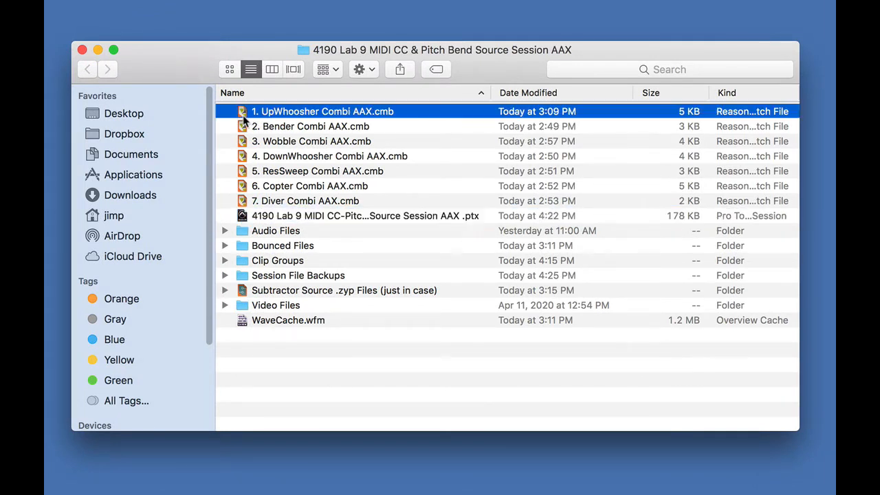
{"action": "left_click", "coordinate": [249, 202]}
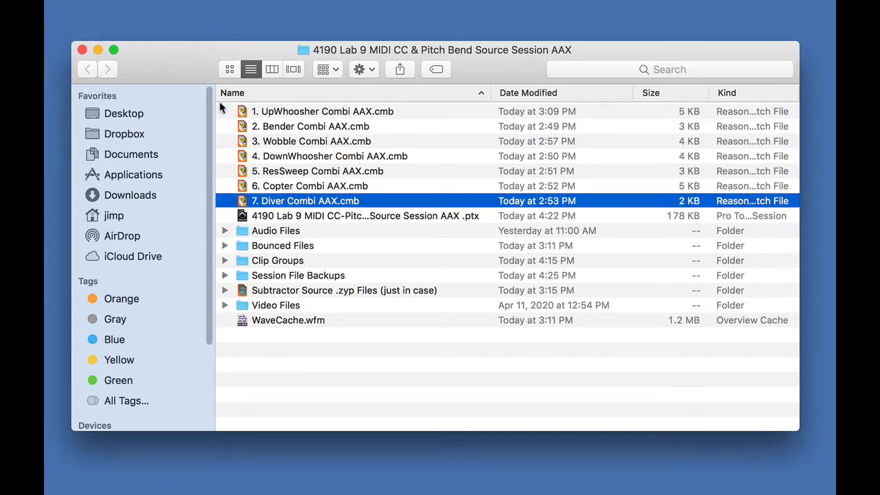
{"action": "left_click", "coordinate": [225, 291]}
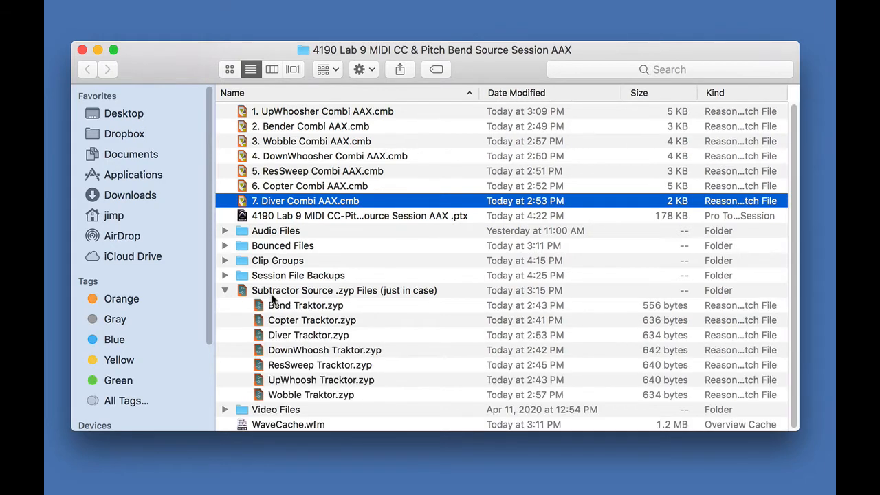
{"action": "left_click", "coordinate": [225, 292]}
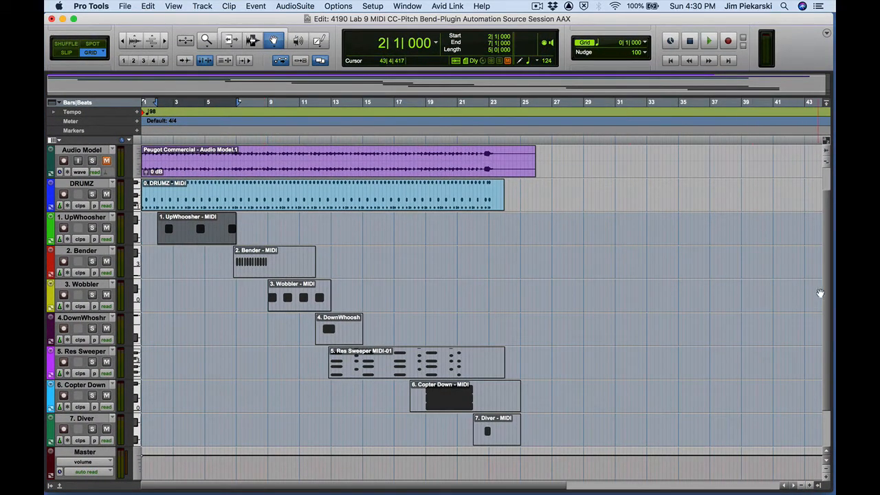
Step: Examine the clips on each track of the source session and the UpWhoosher track view options
{"action": "left_click", "coordinate": [383, 165]}
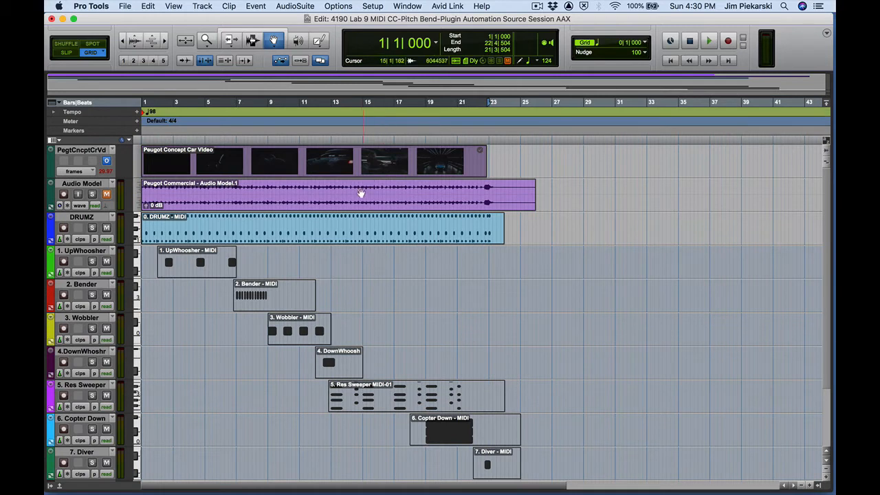
{"action": "left_click", "coordinate": [358, 196]}
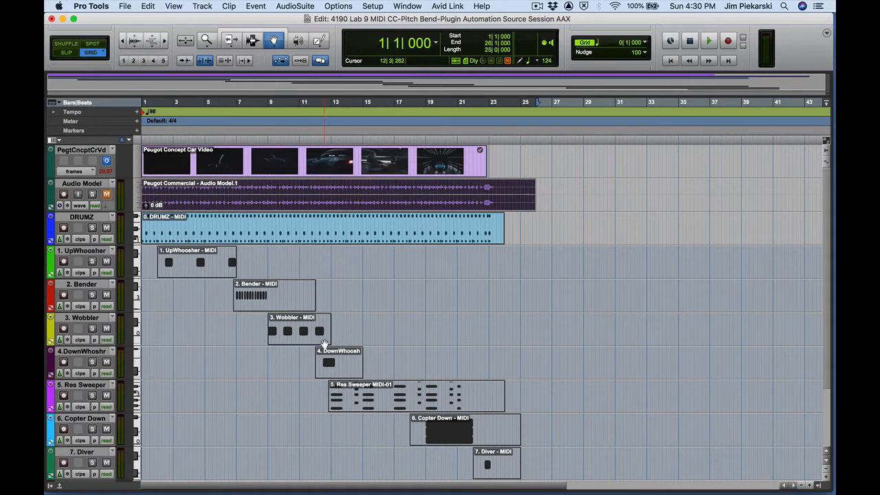
{"action": "left_click", "coordinate": [264, 231]}
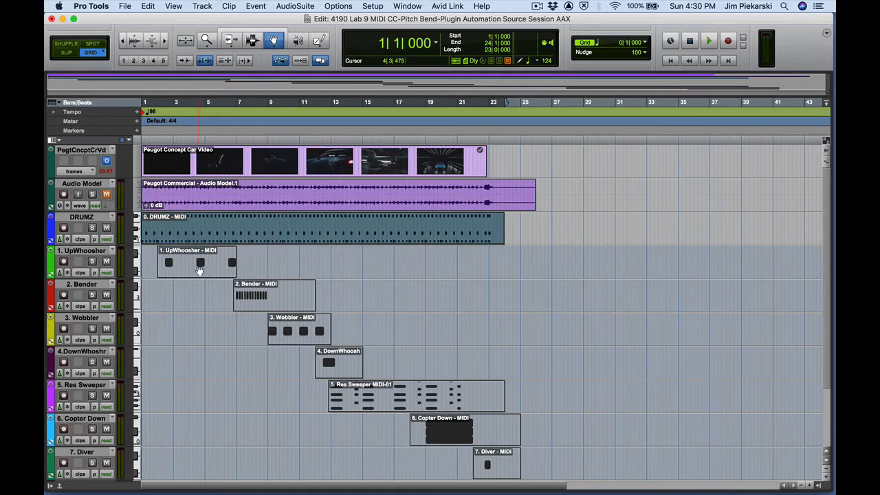
{"action": "left_click", "coordinate": [199, 270]}
{"action": "left_click", "coordinate": [262, 301]}
{"action": "left_click", "coordinate": [295, 340]}
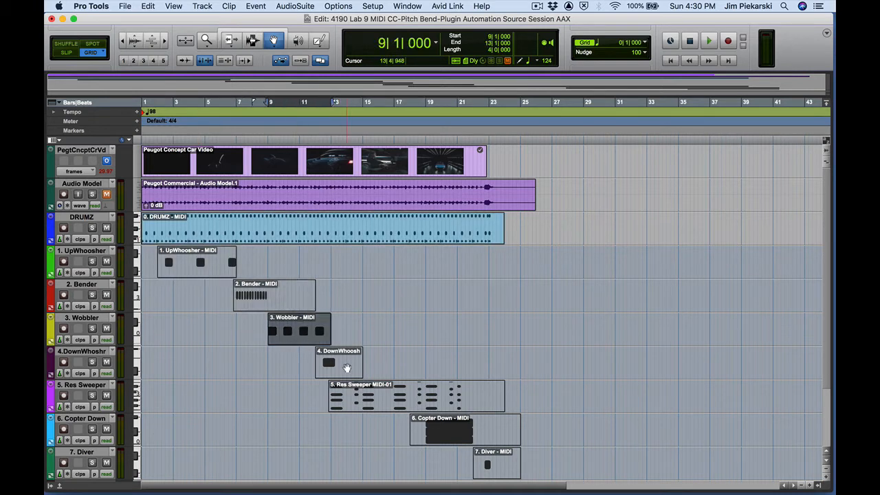
{"action": "left_click", "coordinate": [346, 368]}
{"action": "left_click", "coordinate": [87, 274]}
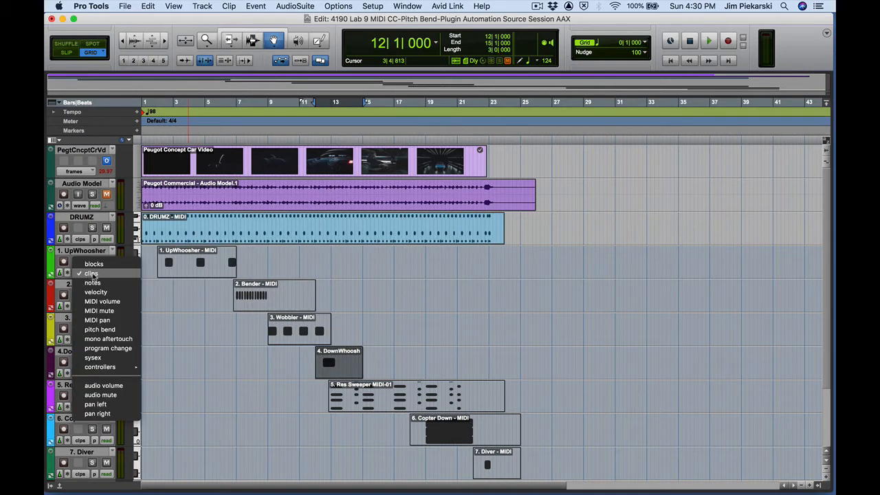
{"action": "left_click", "coordinate": [92, 274]}
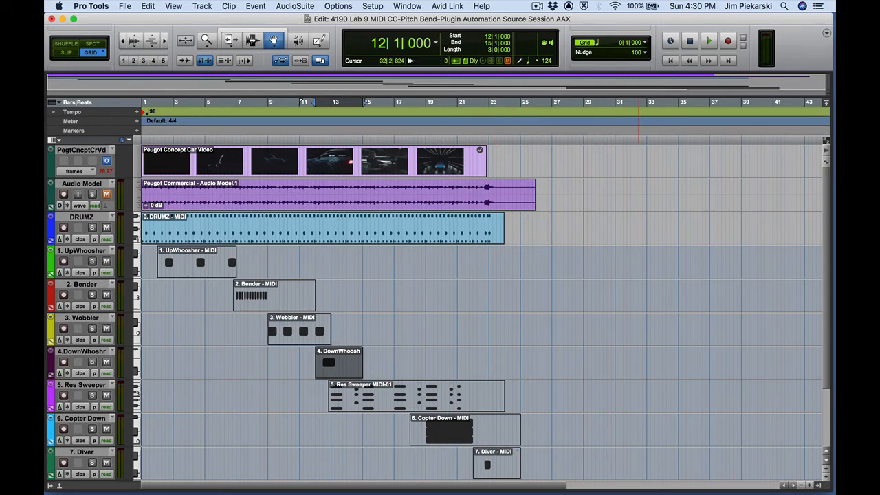
Step: Open the Mix window and position it over the Edit window
{"action": "key", "text": "super+equal"}
{"action": "left_click_drag", "start_coordinate": [609, 21], "coordinate": [466, 27]}
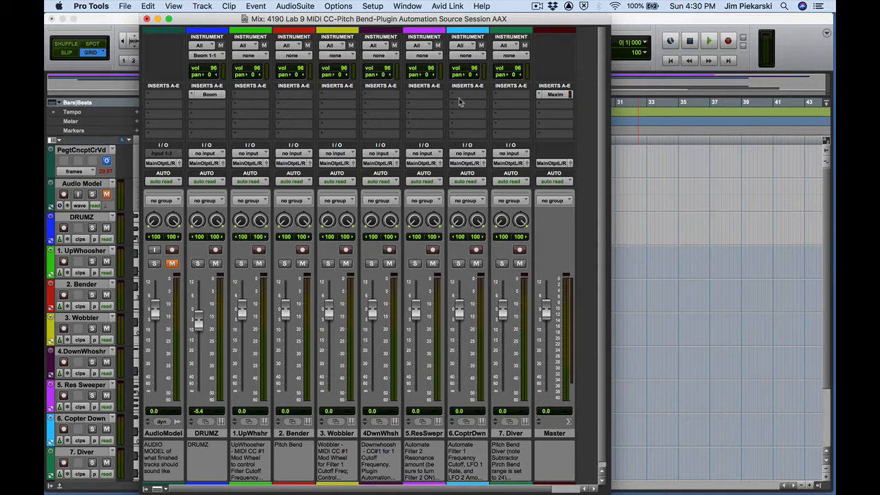
Step: Insert Reason Rack Plugin (stereo) as an instrument on the 1.UpWhoosher track and close its window
{"action": "left_click", "coordinate": [237, 96]}
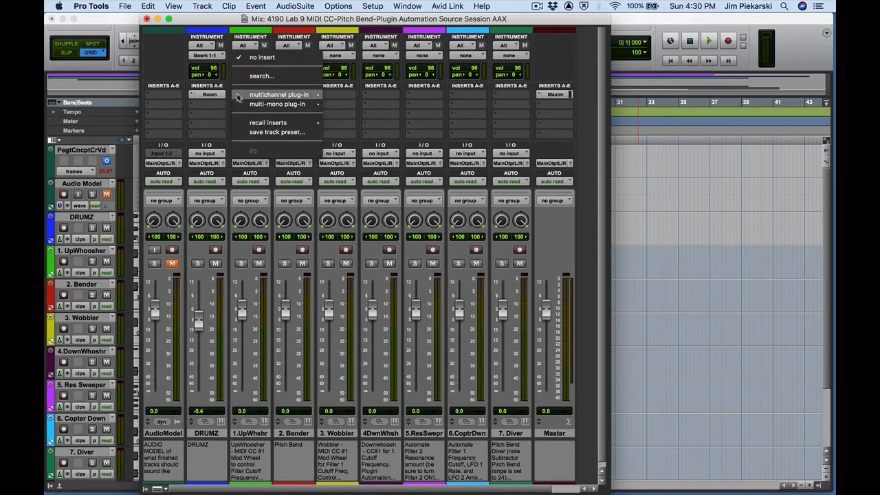
{"action": "mouse_move", "coordinate": [242, 97]}
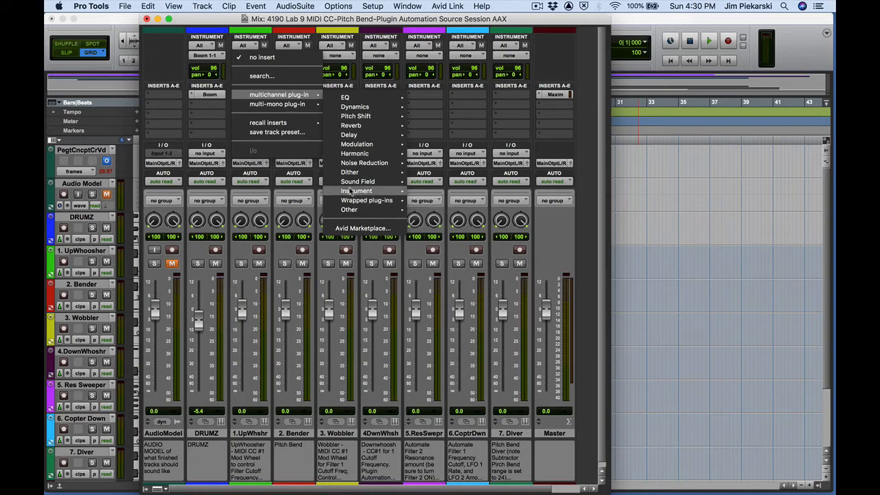
{"action": "mouse_move", "coordinate": [349, 192]}
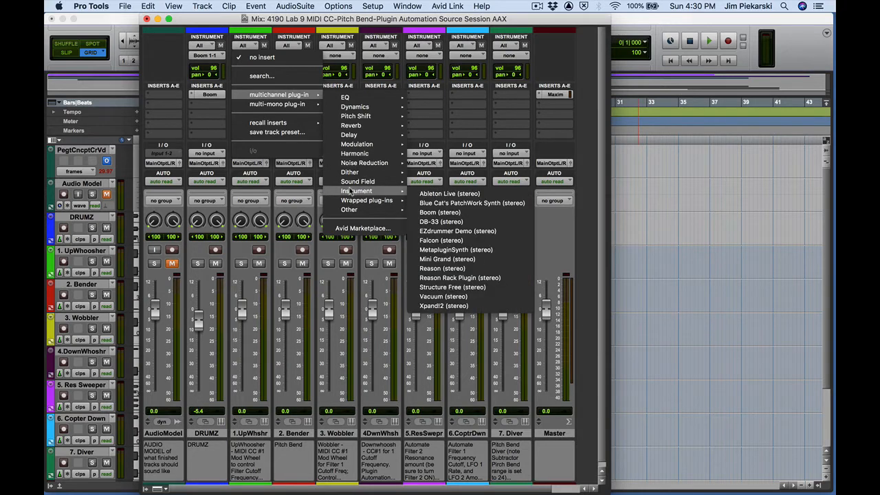
{"action": "left_click", "coordinate": [471, 279]}
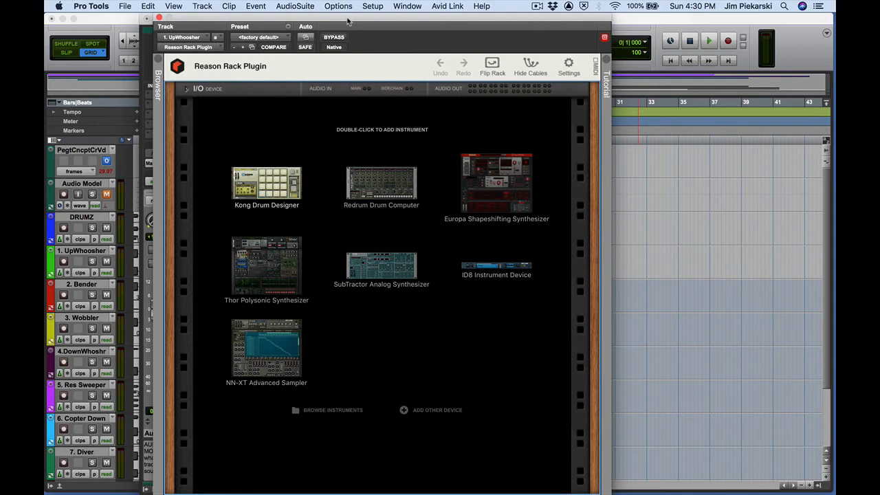
{"action": "left_click_drag", "start_coordinate": [349, 20], "coordinate": [322, 20]}
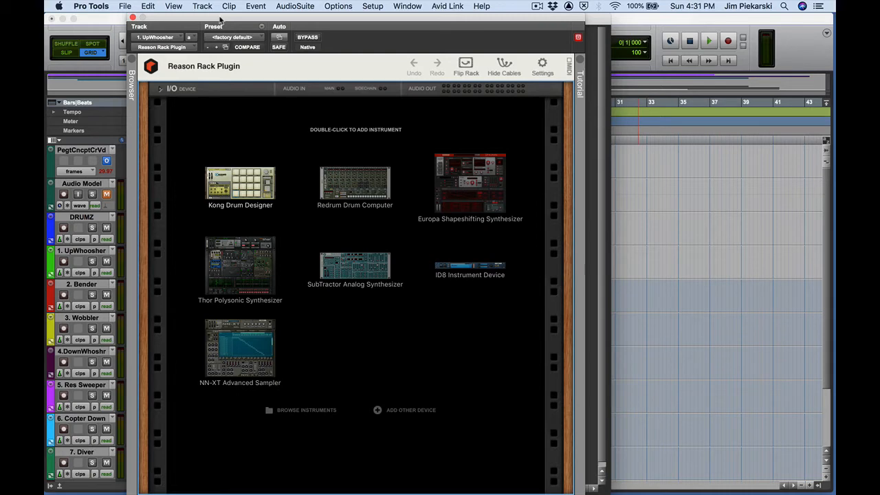
{"action": "left_click", "coordinate": [133, 17]}
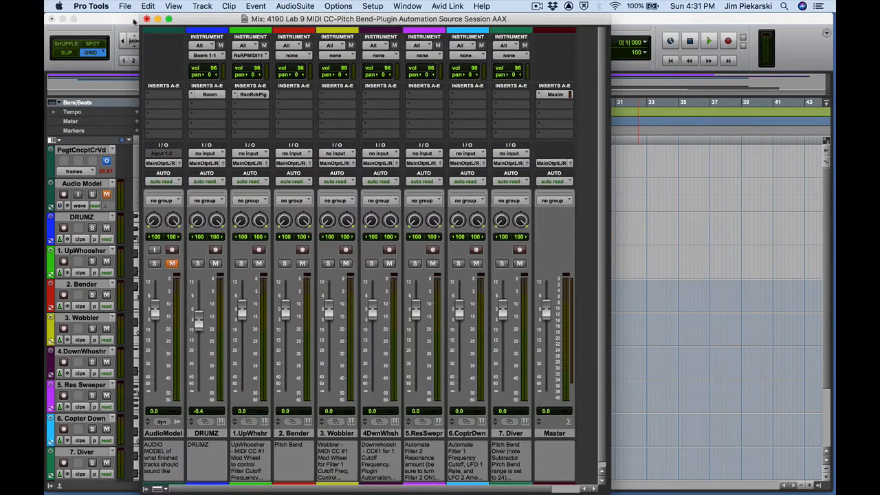
Step: Copy the Reason Rack Plugin instrument from the 1.UpWhoosher track onto the 2.Bender and 3.Wobbler tracks
{"action": "left_click", "coordinate": [252, 96]}
{"action": "left_click", "coordinate": [133, 18]}
{"action": "left_click", "coordinate": [257, 96]}
{"action": "left_click", "coordinate": [133, 19]}
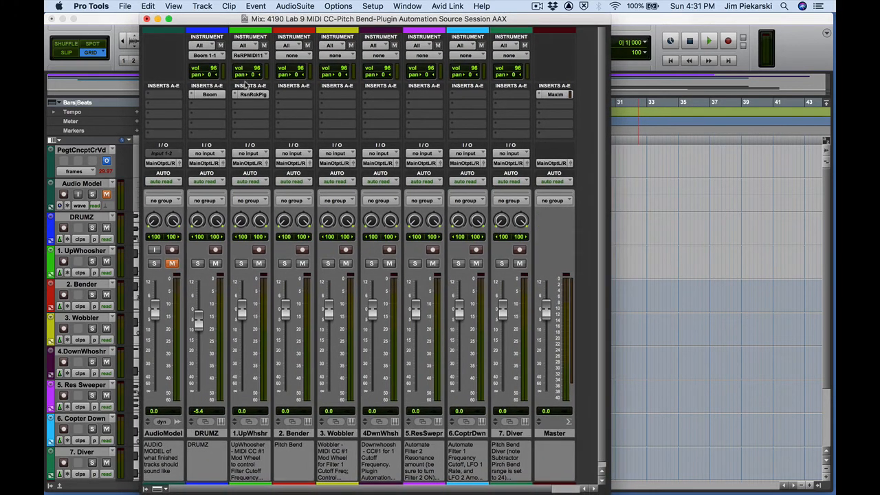
{"action": "left_click_drag", "start_coordinate": [251, 97], "coordinate": [336, 102]}
{"action": "left_click", "coordinate": [336, 94]}
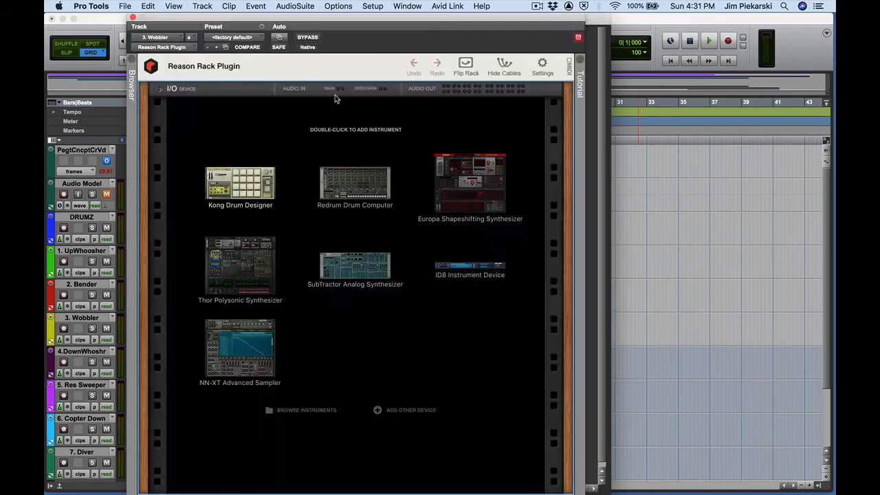
{"action": "left_click", "coordinate": [134, 18]}
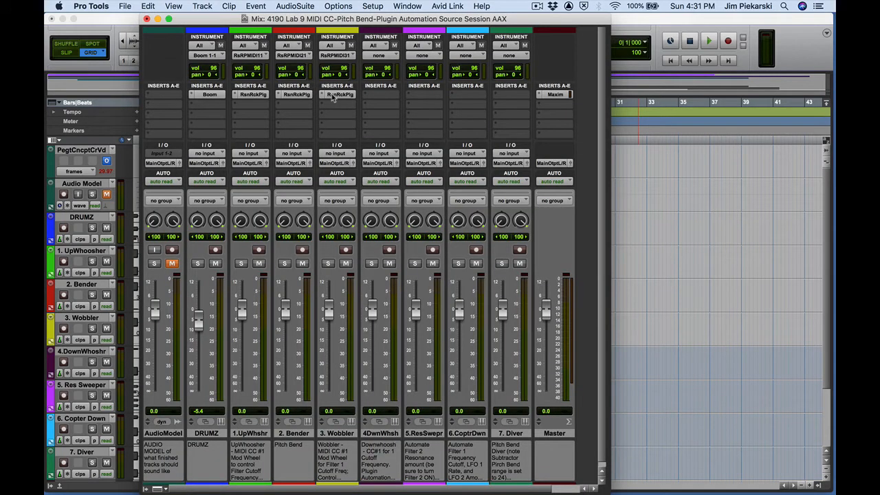
Step: Copy the Reason Rack Plugin onto the 4.DownWhoosher, 5.Res Sweeper, 6.Copter Down and 7.Diver tracks
{"action": "left_click_drag", "start_coordinate": [335, 98], "coordinate": [471, 99]}
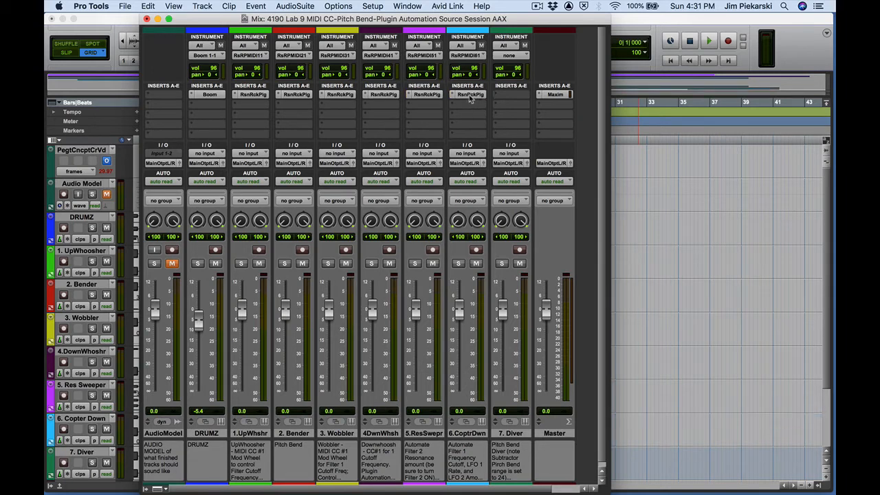
{"action": "left_click", "coordinate": [481, 94]}
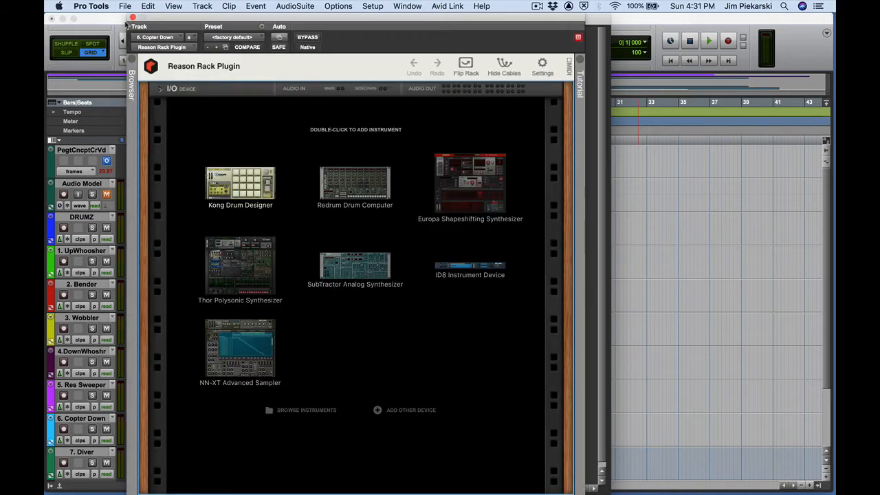
{"action": "left_click", "coordinate": [132, 18]}
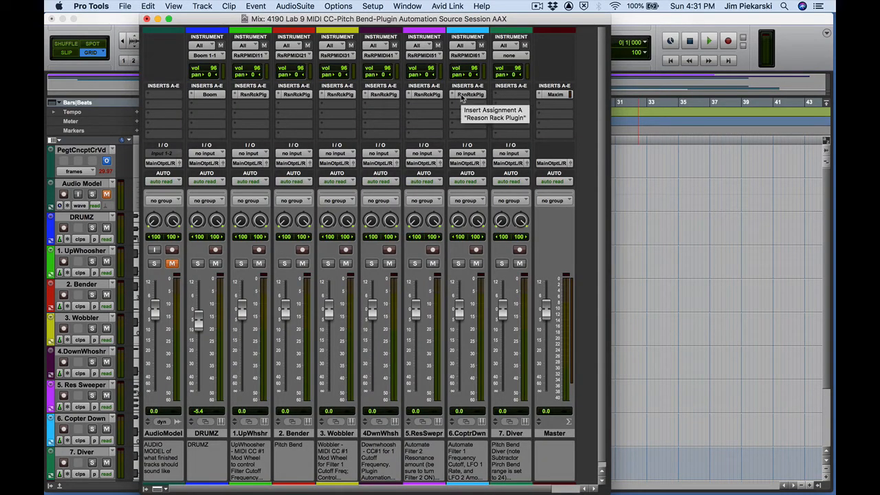
{"action": "left_click_drag", "start_coordinate": [506, 102], "coordinate": [506, 103]}
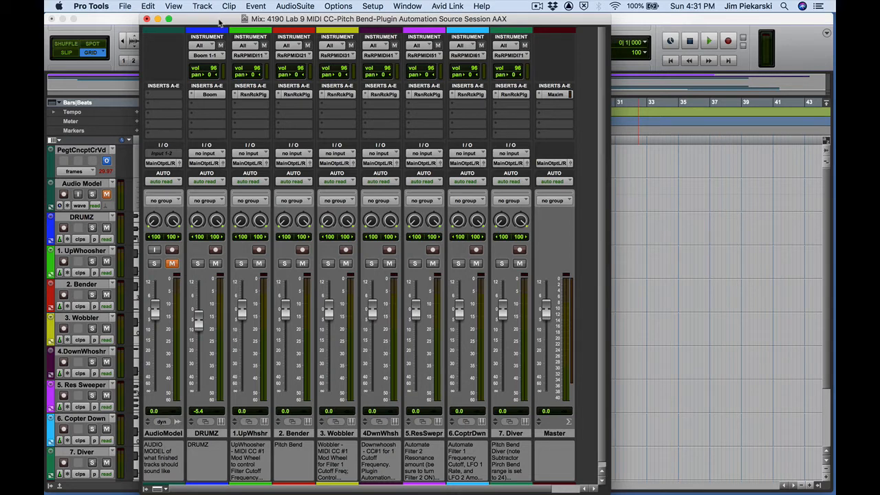
Step: Arrange the Mix window and the session's Finder folder window side by side
{"action": "double_click", "coordinate": [648, 18]}
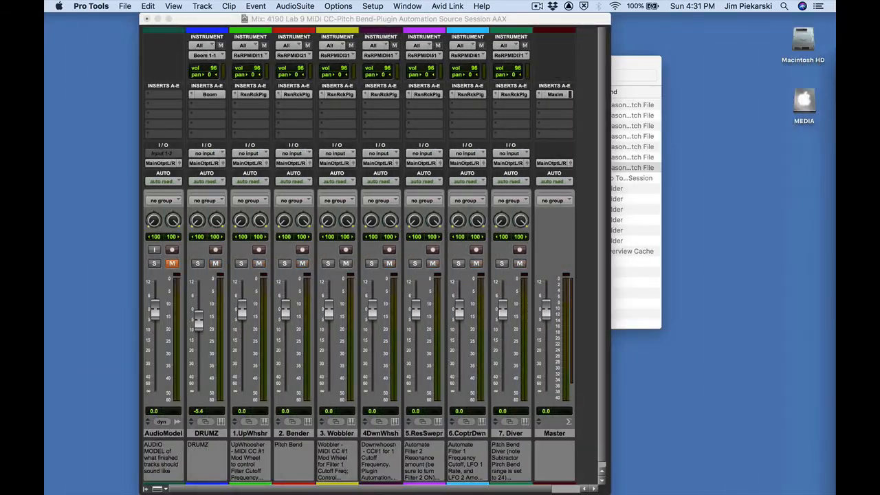
{"action": "left_click_drag", "start_coordinate": [574, 21], "coordinate": [437, 20]}
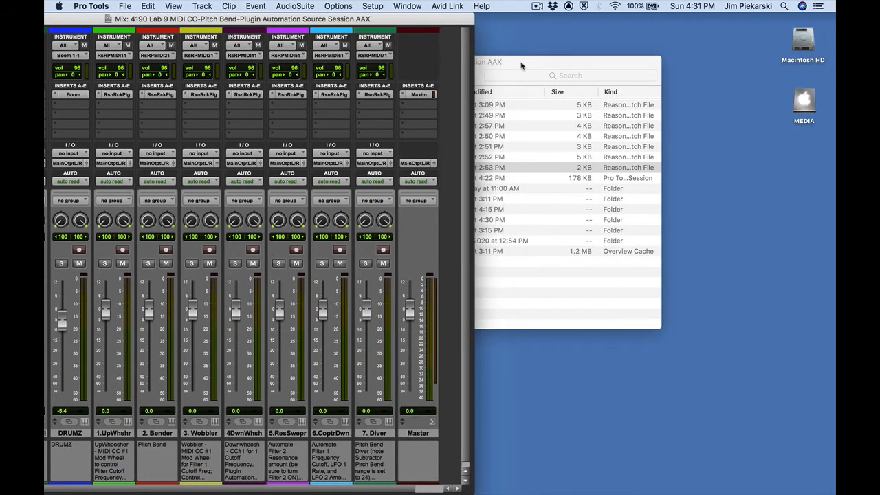
{"action": "left_click_drag", "start_coordinate": [520, 65], "coordinate": [844, 22]}
{"action": "left_click_drag", "start_coordinate": [749, 18], "coordinate": [830, 23]}
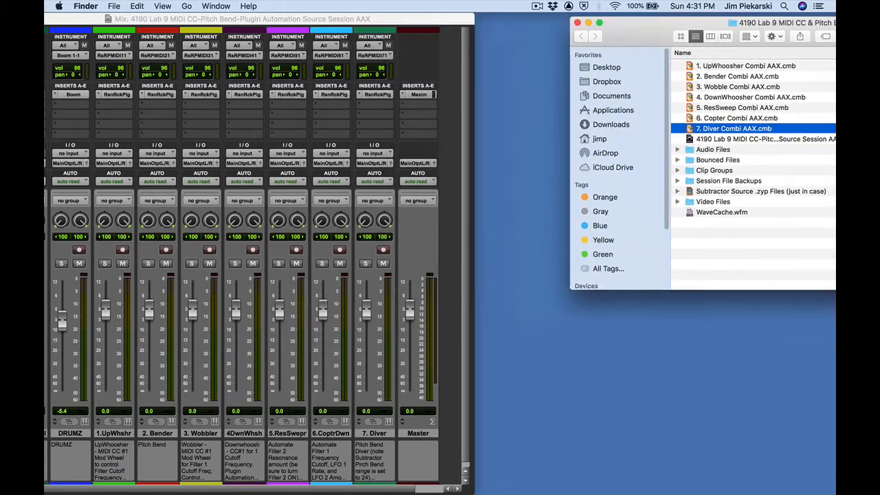
{"action": "left_click_drag", "start_coordinate": [384, 20], "coordinate": [425, 21]}
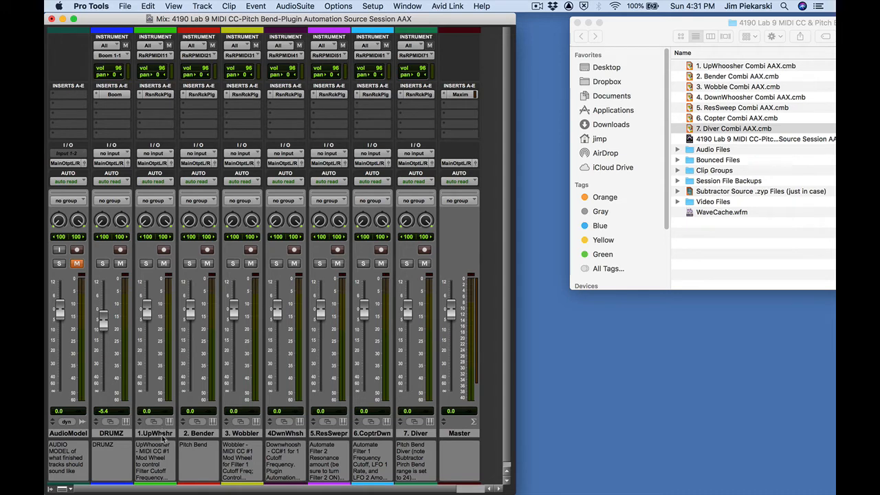
{"action": "left_click", "coordinate": [162, 433]}
{"action": "double_click", "coordinate": [163, 434]}
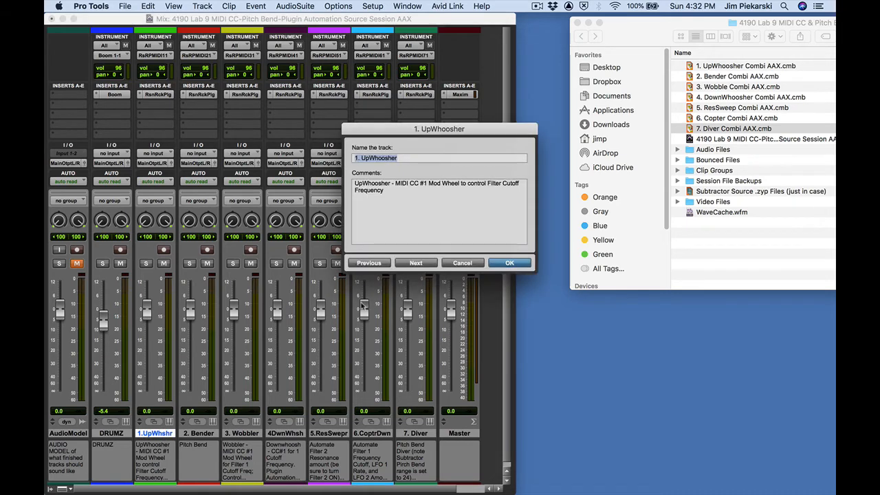
{"action": "left_click", "coordinate": [462, 263]}
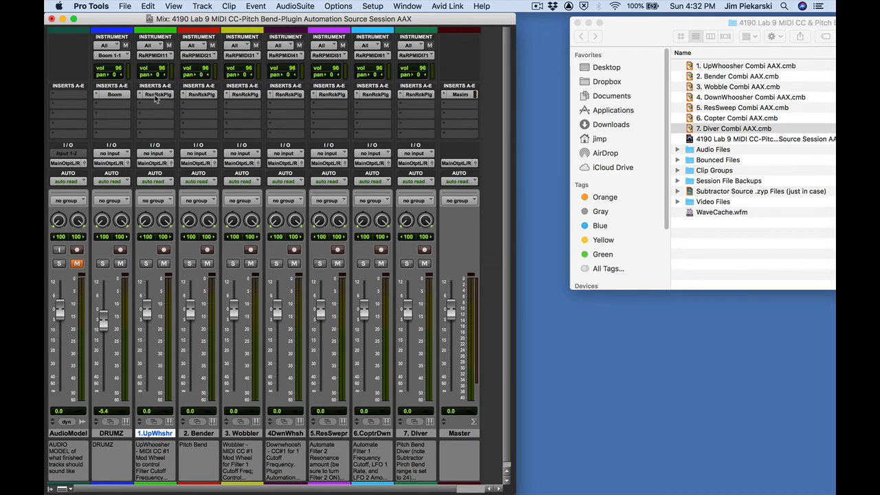
Step: Load 1. UpWhoosher Combi AAX.cmb into the Reason Rack Plugin on the 1.UpWhoosher track
{"action": "left_click", "coordinate": [156, 94]}
{"action": "left_click_drag", "start_coordinate": [259, 29], "coordinate": [230, 43]}
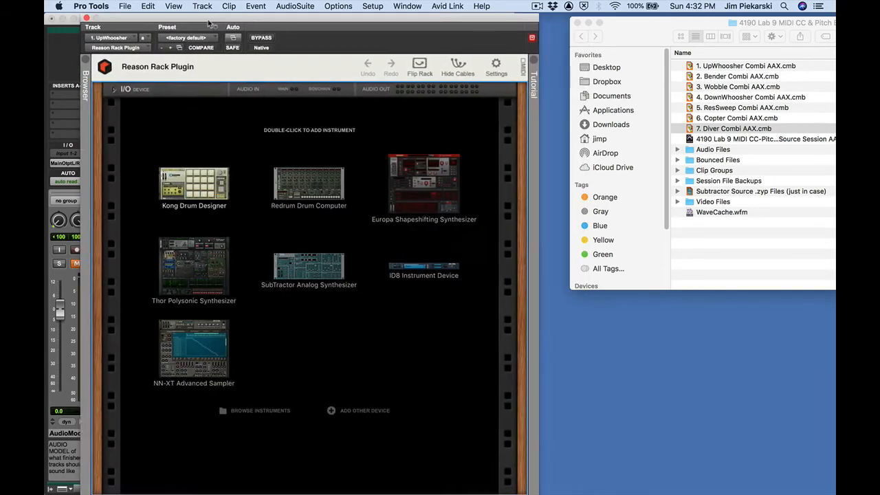
{"action": "left_click", "coordinate": [689, 67]}
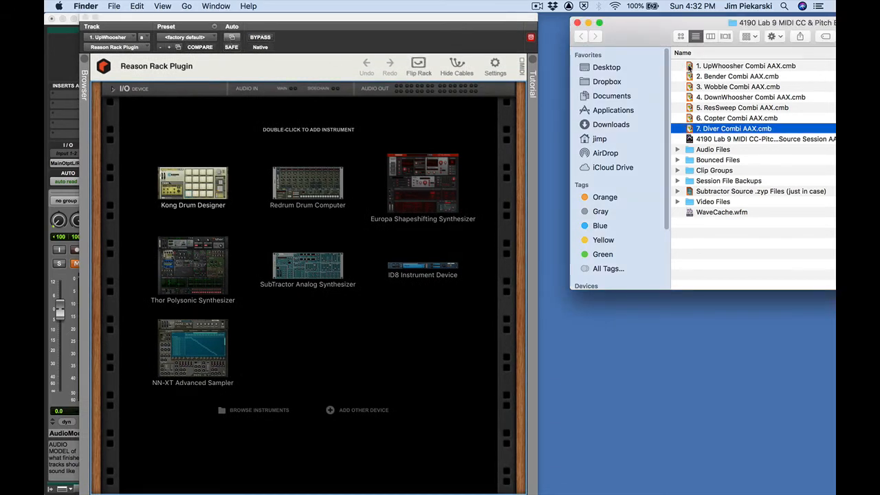
{"action": "left_click_drag", "start_coordinate": [689, 67], "coordinate": [304, 138]}
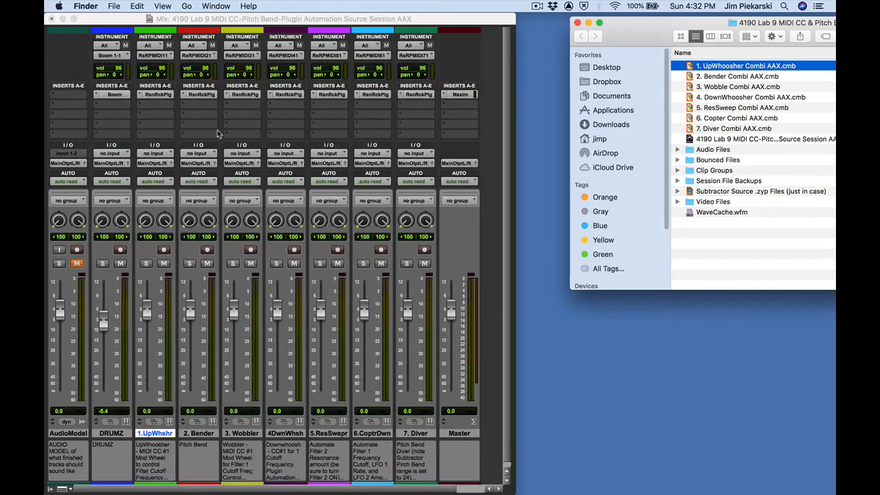
{"action": "left_click", "coordinate": [87, 22]}
Step: Load 2. Bender Combi AAX.cmb into the Reason Rack Plugin on the 2.Bender track
{"action": "left_click", "coordinate": [199, 95]}
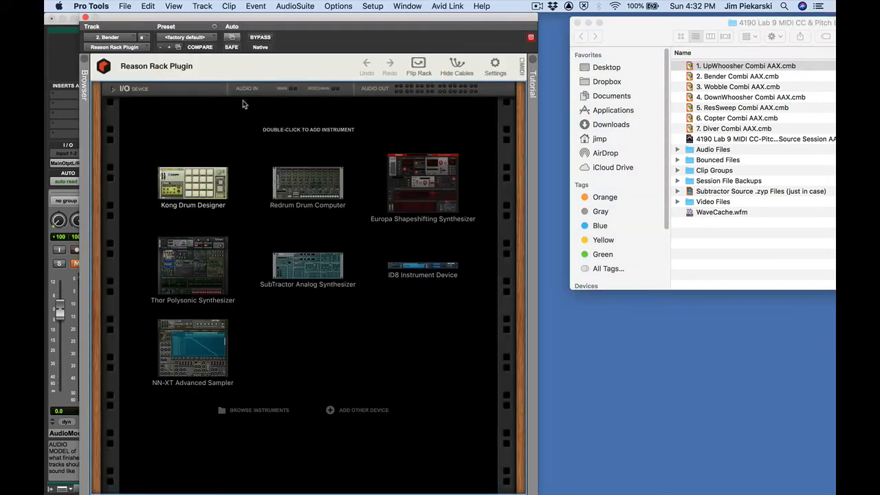
{"action": "left_click", "coordinate": [688, 76]}
{"action": "left_click_drag", "start_coordinate": [690, 76], "coordinate": [199, 168]}
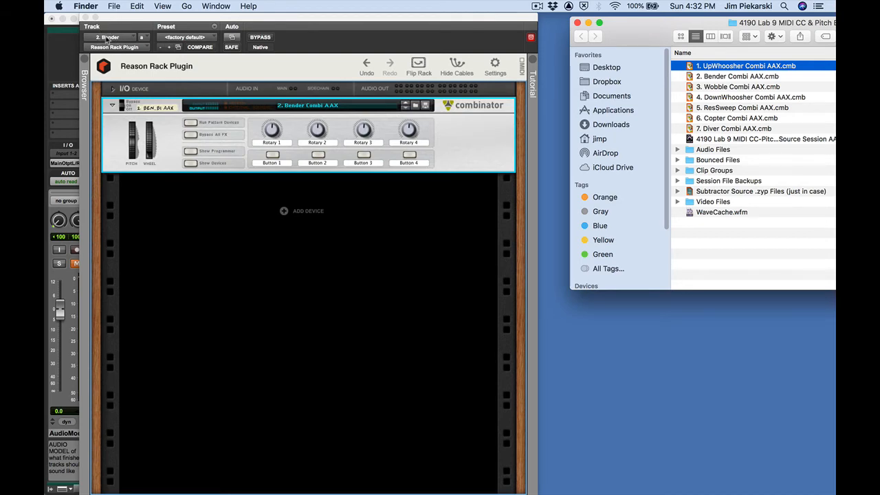
{"action": "left_click", "coordinate": [85, 18]}
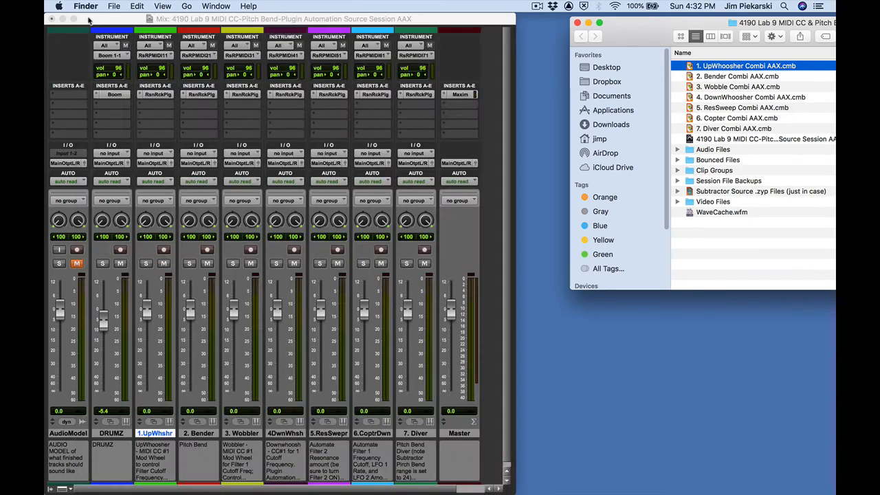
Step: Load 3. Wobble Combi AAX.cmb into the Reason Rack Plugin on the 3.Wobbler track
{"action": "left_click", "coordinate": [250, 98]}
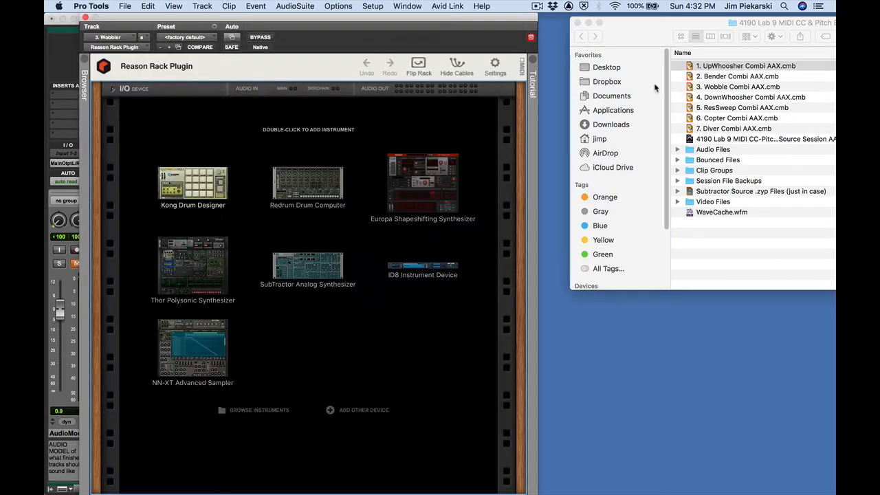
{"action": "left_click", "coordinate": [690, 88]}
{"action": "left_click_drag", "start_coordinate": [690, 88], "coordinate": [288, 137]}
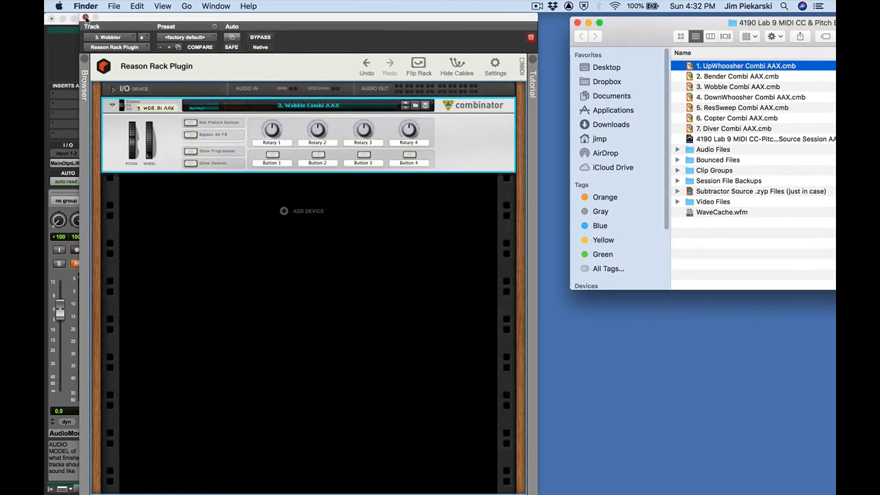
{"action": "left_click", "coordinate": [84, 18]}
Step: Load 4. DownWhoosher Combi AAX.cmb into the Reason Rack Plugin on the 4.DownWhoosher track
{"action": "left_click", "coordinate": [291, 100]}
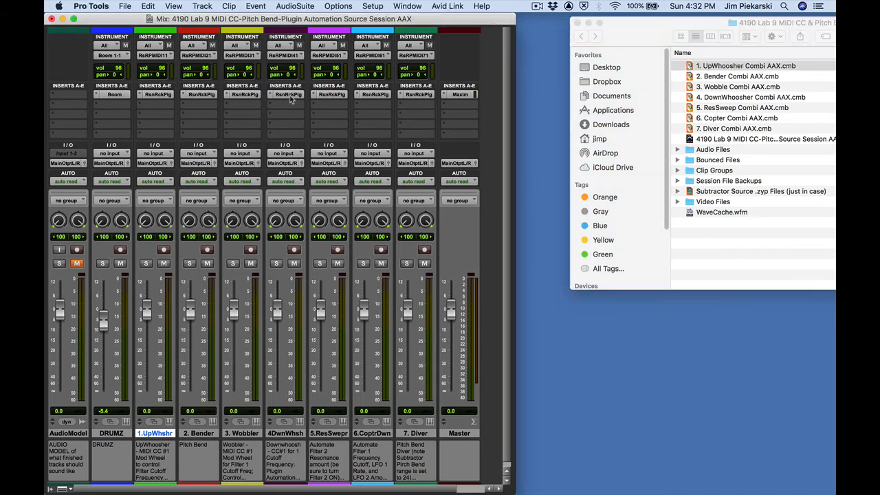
{"action": "left_click_drag", "start_coordinate": [689, 100], "coordinate": [295, 158]}
{"action": "left_click", "coordinate": [83, 17]}
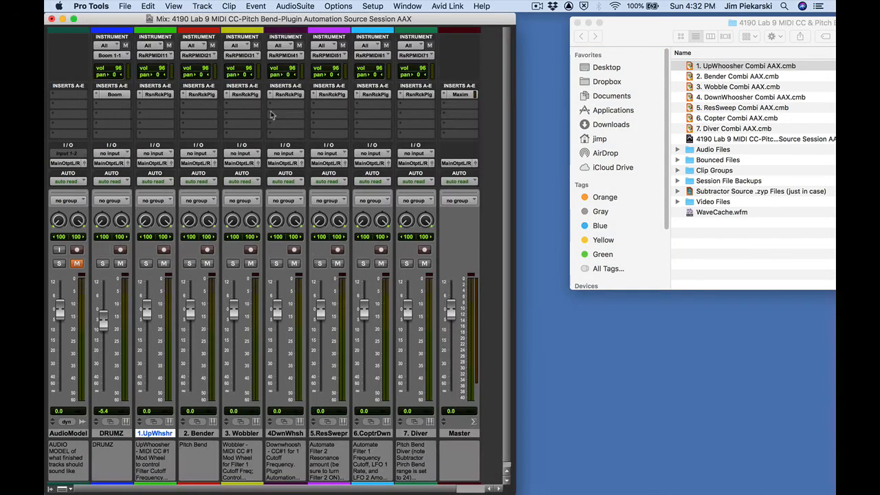
Step: Load 5. ResSweep Combi AAX.cmb into the Reason Rack Plugin on the 5.Res Sweeper track
{"action": "left_click", "coordinate": [331, 95]}
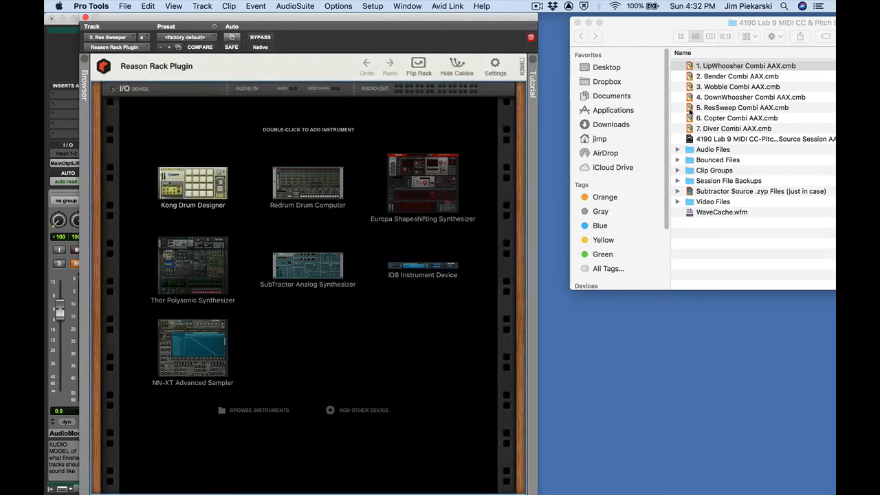
{"action": "left_click_drag", "start_coordinate": [689, 108], "coordinate": [221, 248]}
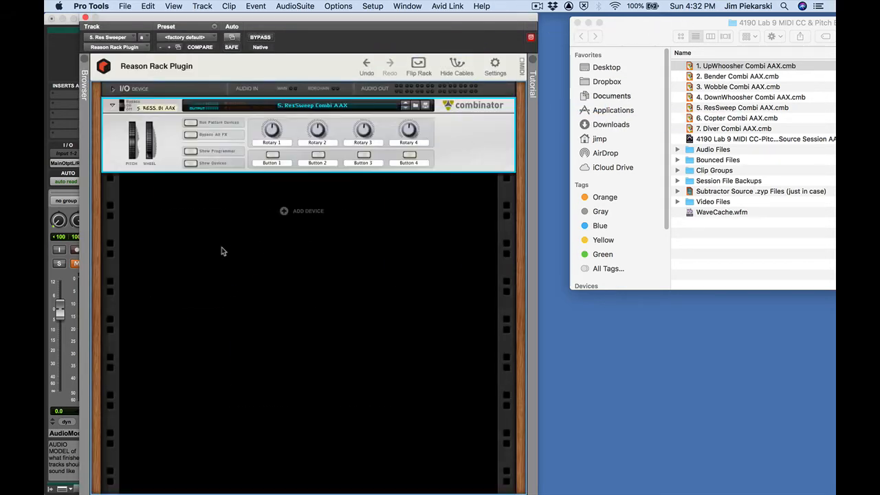
{"action": "left_click", "coordinate": [85, 18]}
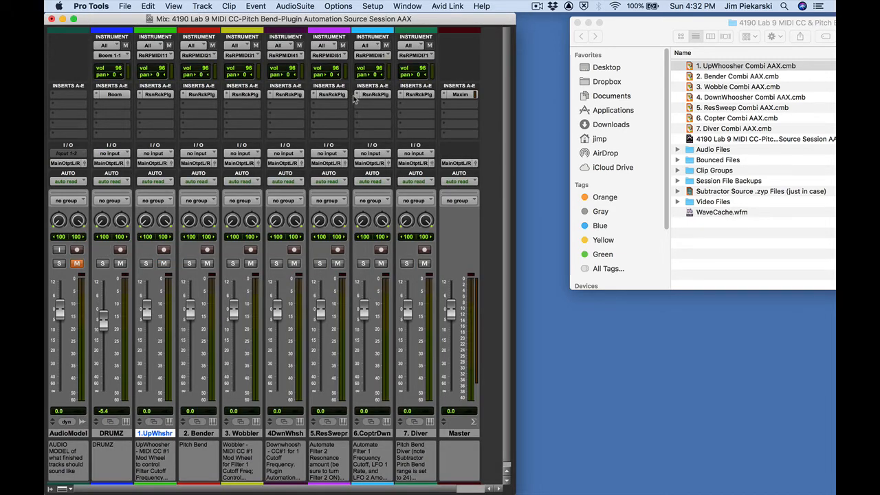
Step: Load 6. Copter Combi AAX.cmb into the Reason Rack Plugin on the 6.Copter Down track
{"action": "left_click", "coordinate": [373, 95]}
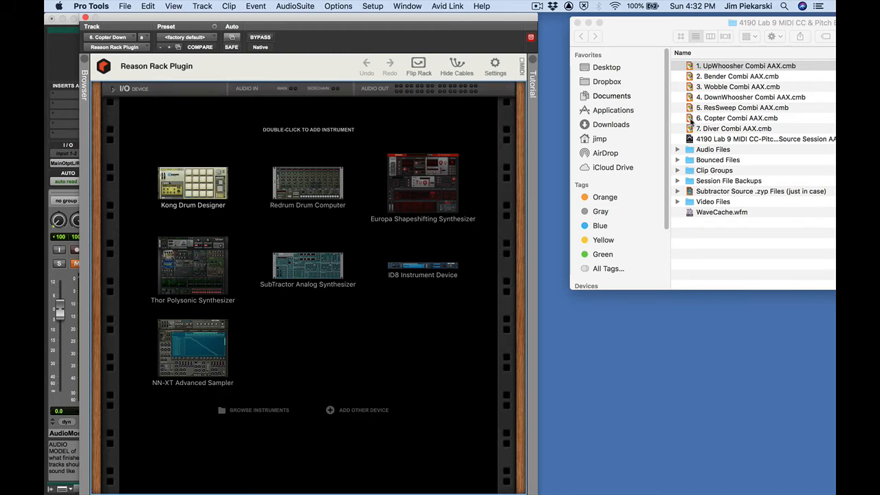
{"action": "left_click", "coordinate": [691, 121]}
{"action": "left_click_drag", "start_coordinate": [690, 121], "coordinate": [285, 200]}
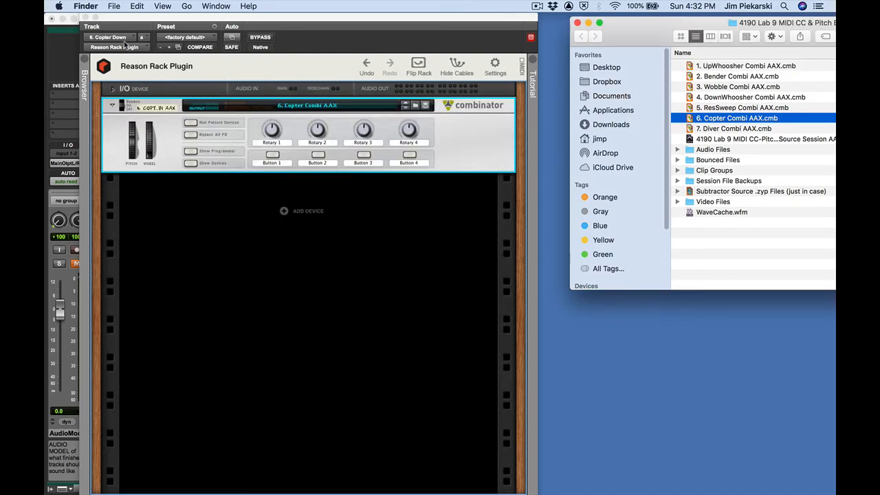
{"action": "left_click", "coordinate": [86, 16]}
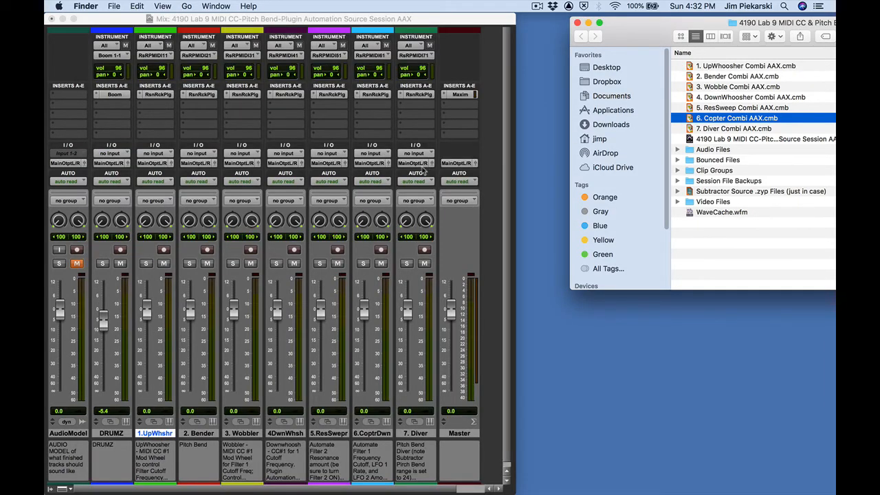
Step: Load 7. Diver Combi AAX.cmb into the Reason Rack Plugin on the 7.Diver track
{"action": "left_click", "coordinate": [421, 435]}
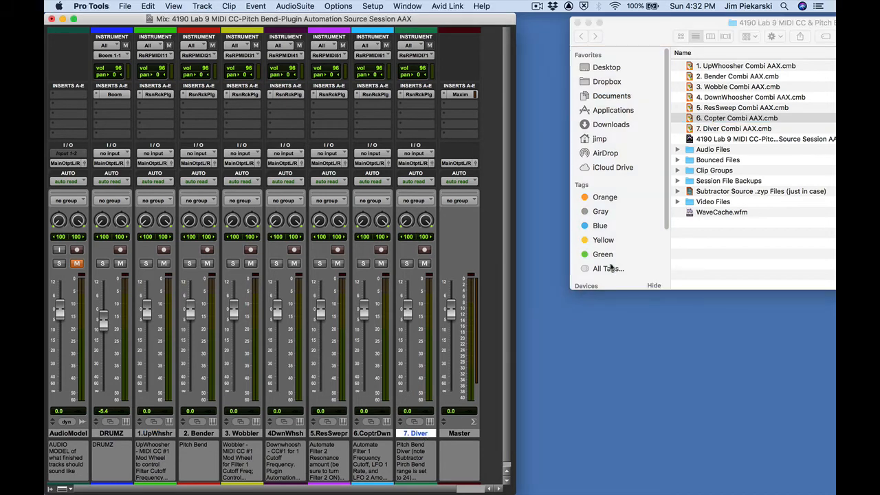
{"action": "left_click", "coordinate": [685, 137]}
{"action": "left_click", "coordinate": [690, 129]}
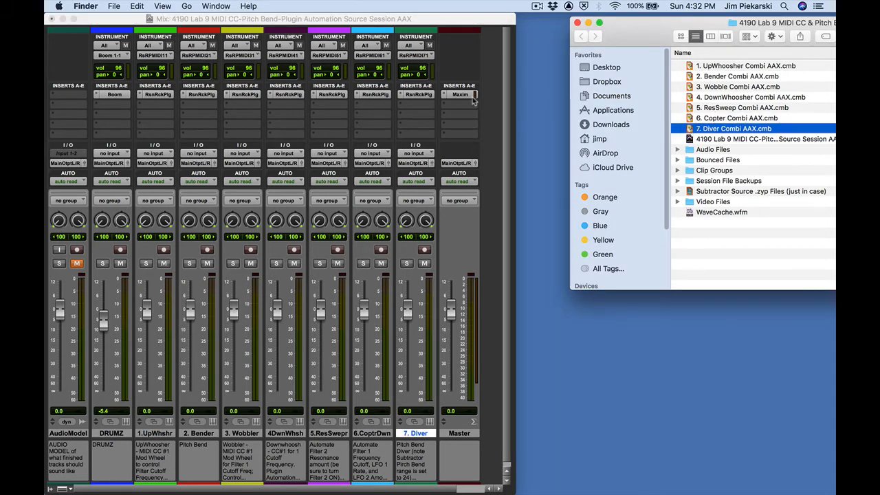
{"action": "left_click", "coordinate": [416, 94]}
{"action": "left_click_drag", "start_coordinate": [688, 132], "coordinate": [309, 199]}
{"action": "left_click", "coordinate": [86, 18]}
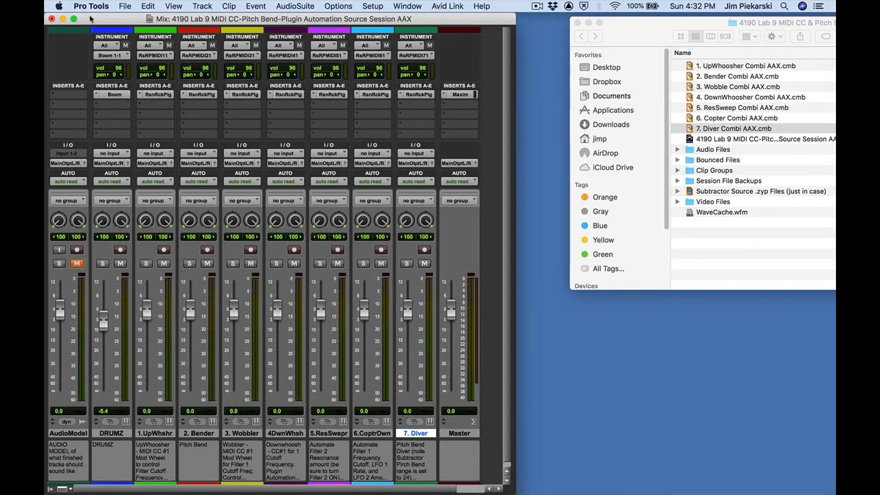
Step: Return to the Edit window and play the session back from the start to audition the instruments
{"action": "left_click_drag", "start_coordinate": [264, 19], "coordinate": [299, 19]}
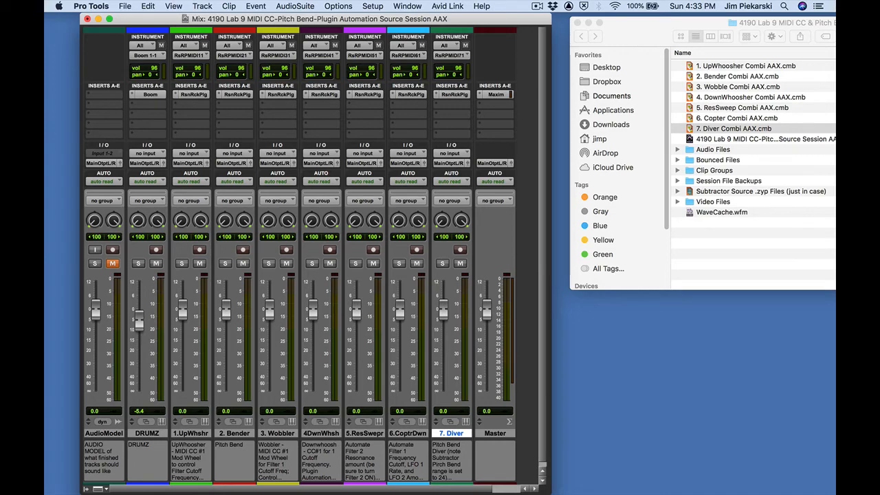
{"action": "left_click_drag", "start_coordinate": [835, 32], "coordinate": [395, 7]}
{"action": "left_click", "coordinate": [502, 332]}
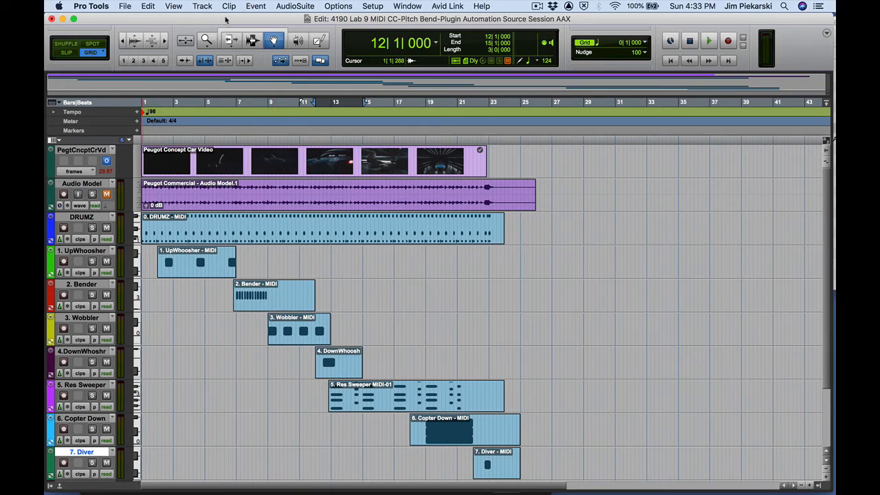
{"action": "key", "text": "space"}
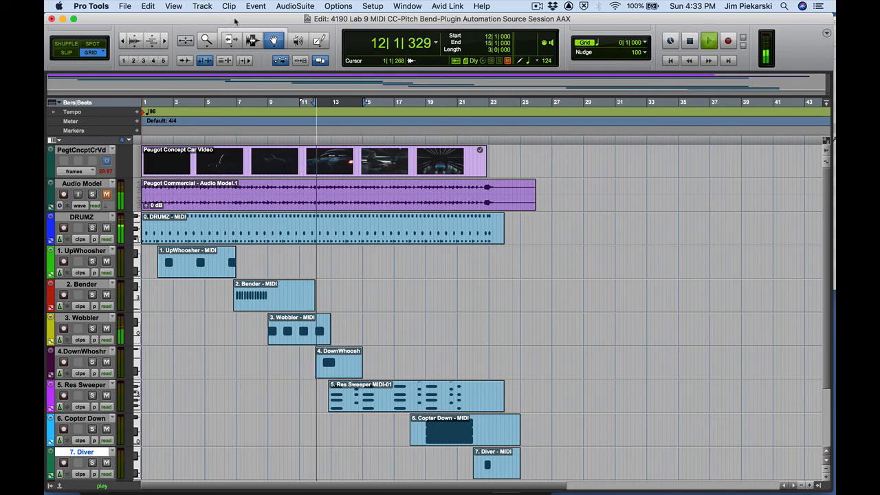
{"action": "key", "text": "space"}
{"action": "key", "text": "Return"}
{"action": "key", "text": "space"}
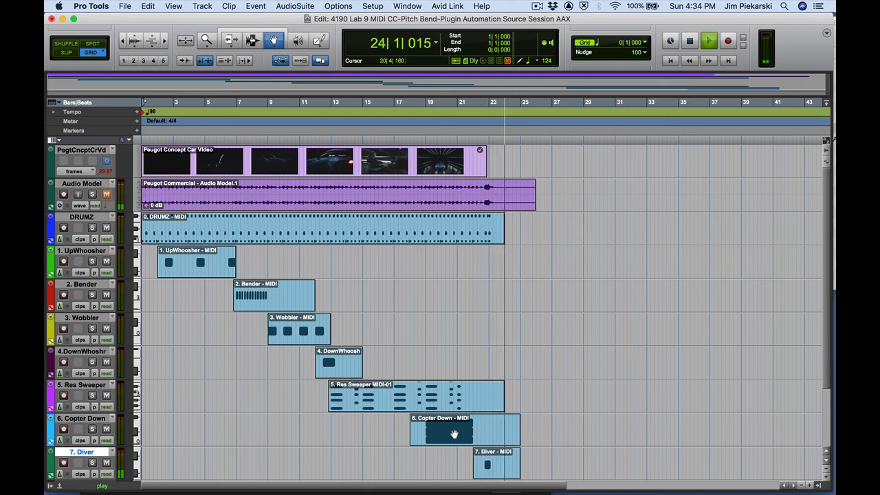
{"action": "key", "text": "space"}
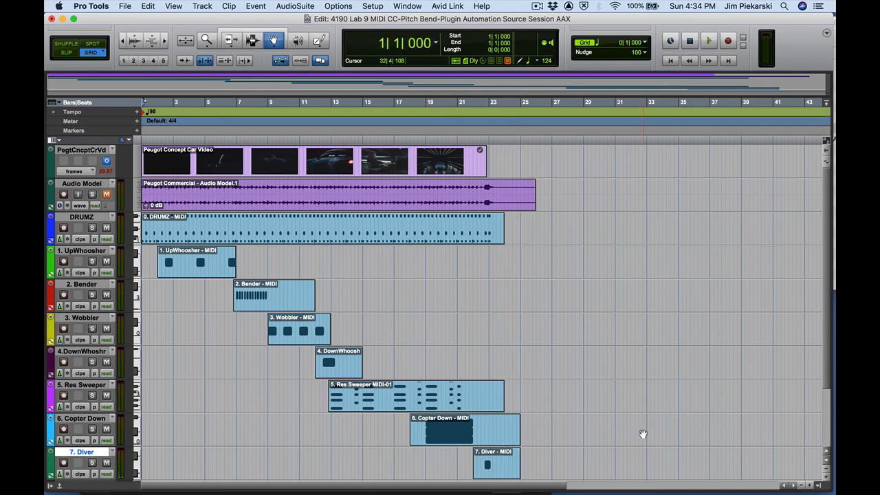